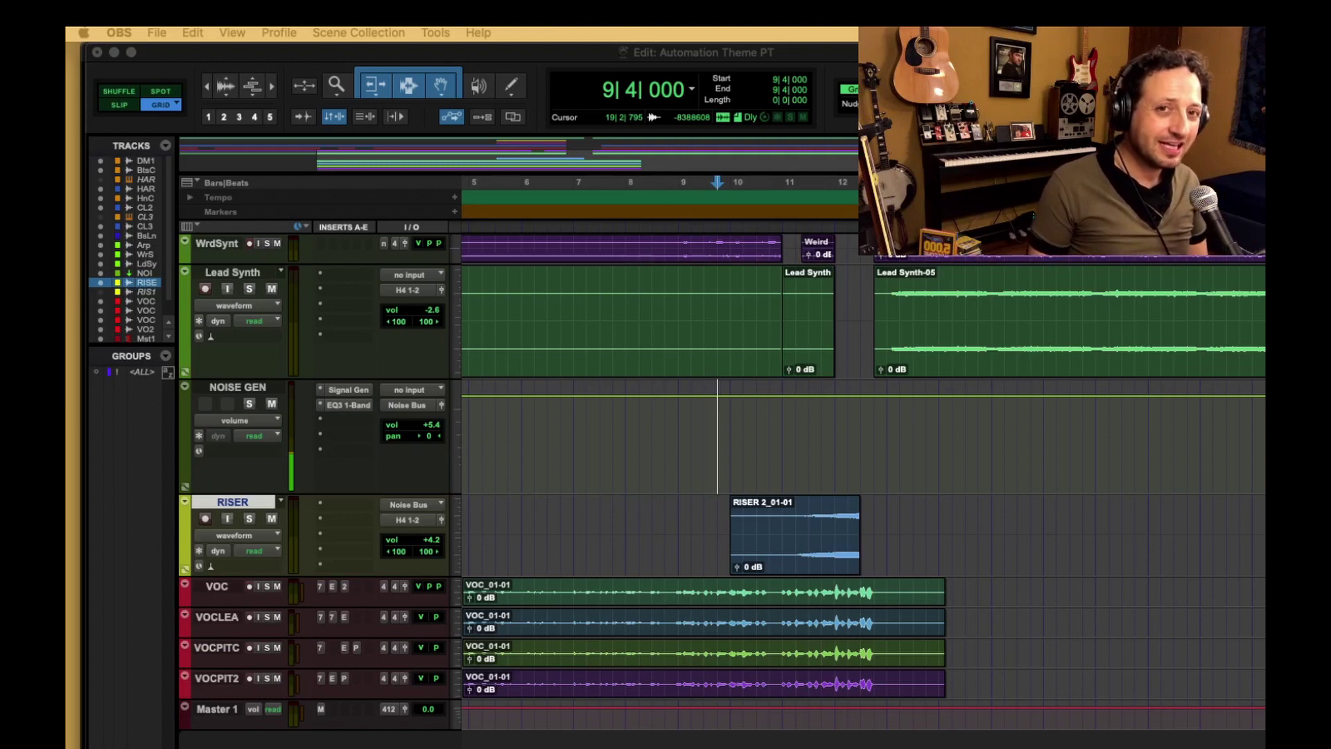
Play the transition from 9|4|000 in the full mix and again with the RISER track soloed.
key(space)
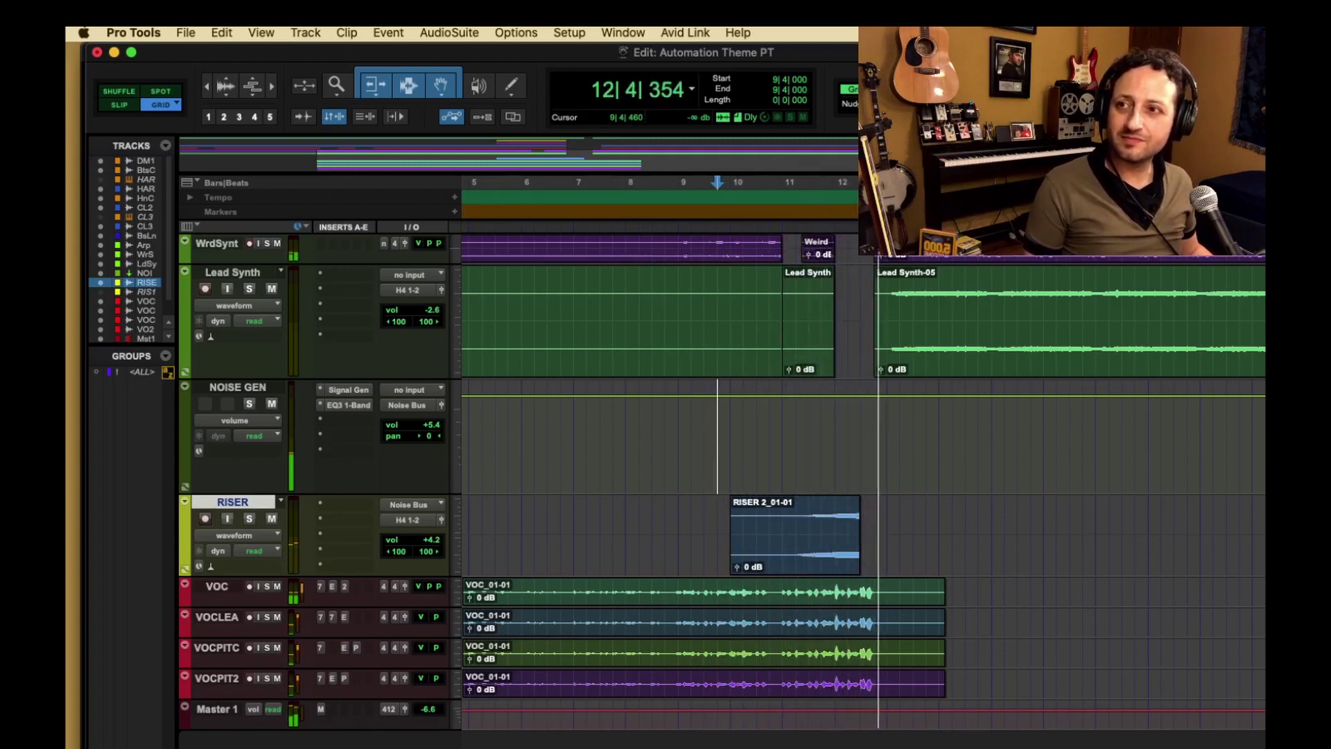
key(space)
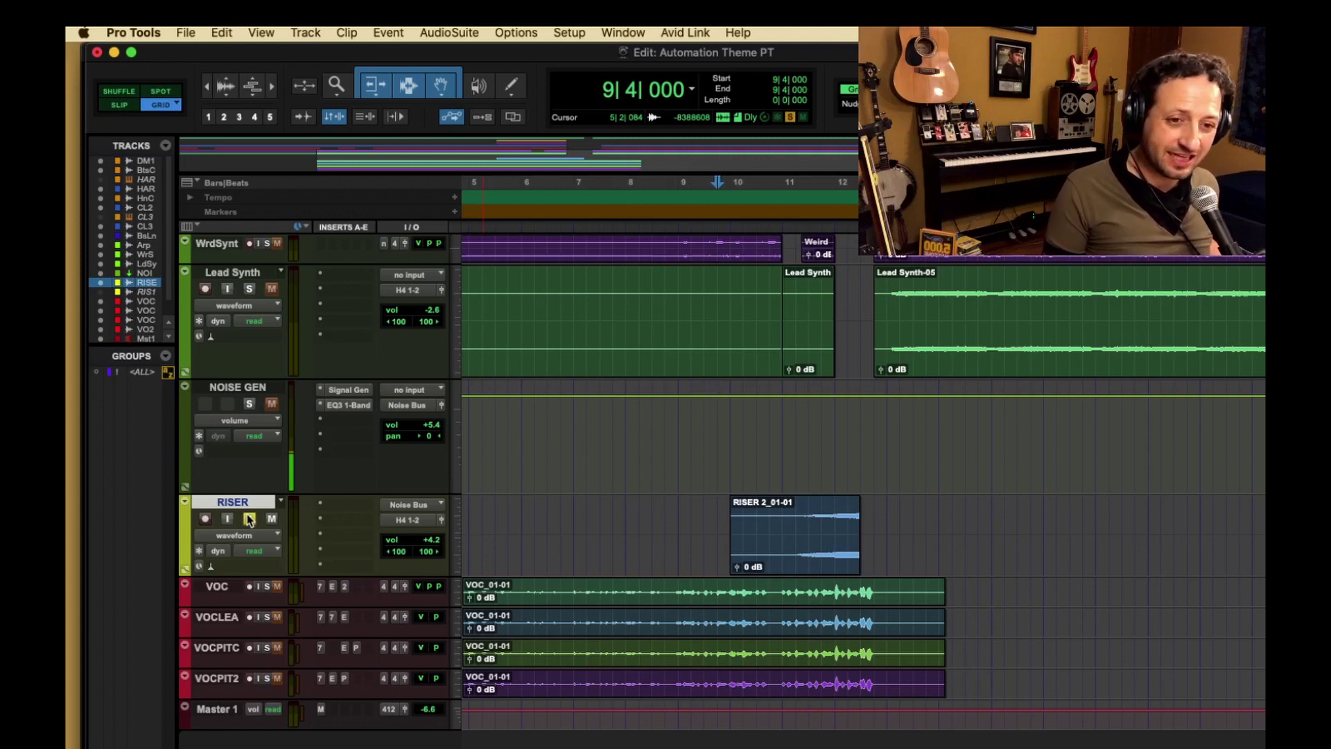
key(space)
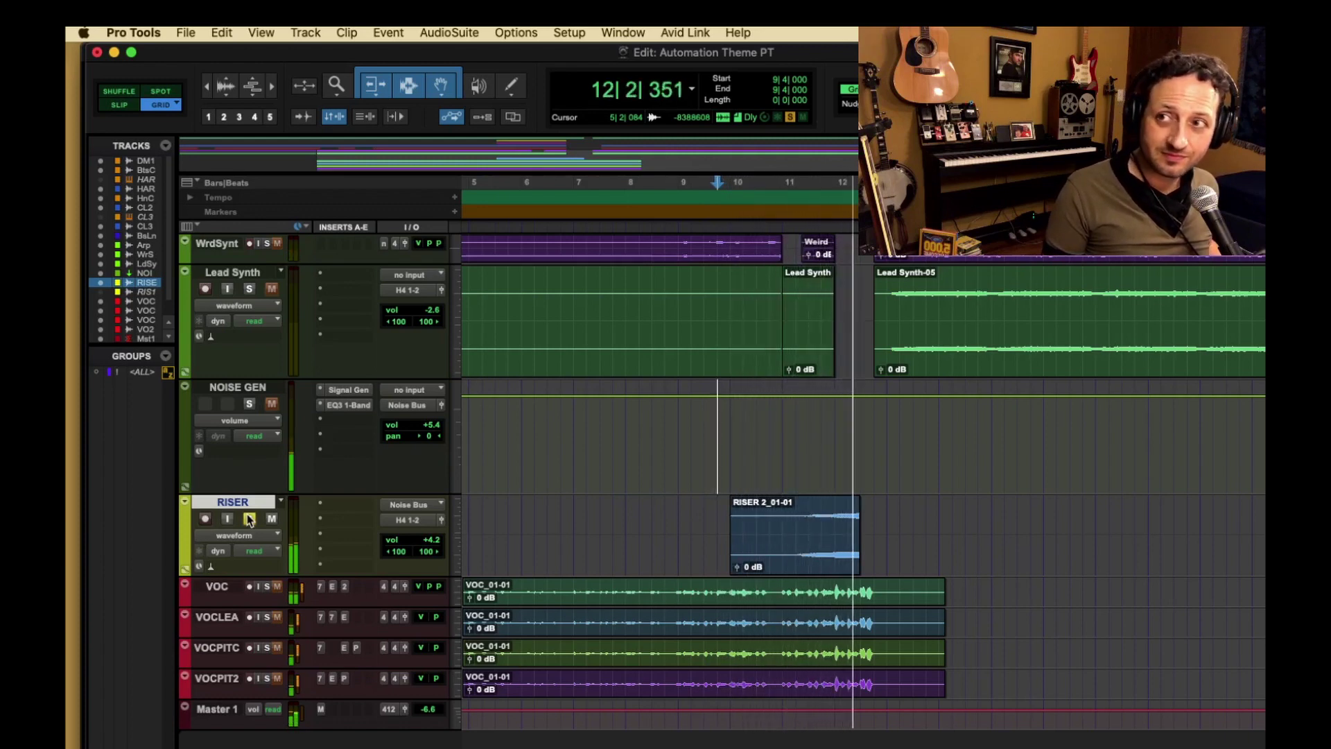
key(space)
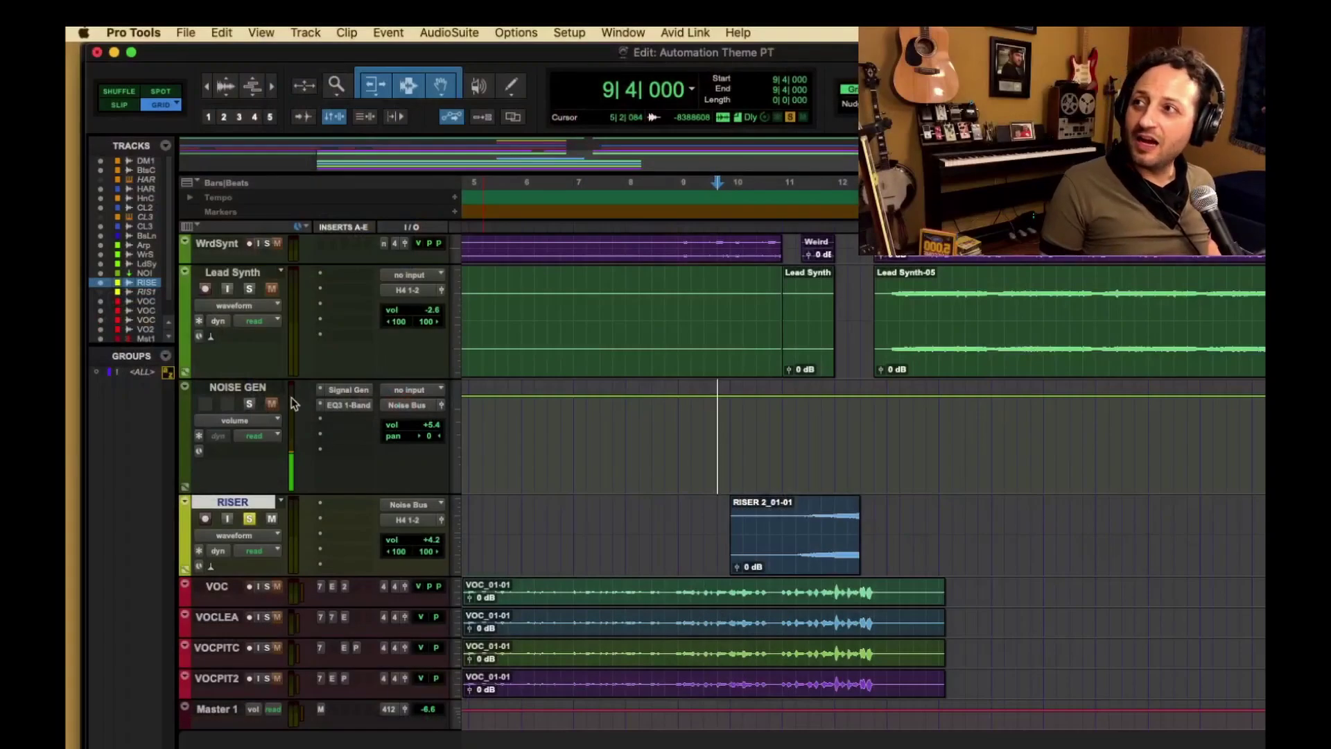
Solo the NOISE GEN track and audition its noise through the RISER track with input monitoring on.
click(250, 404)
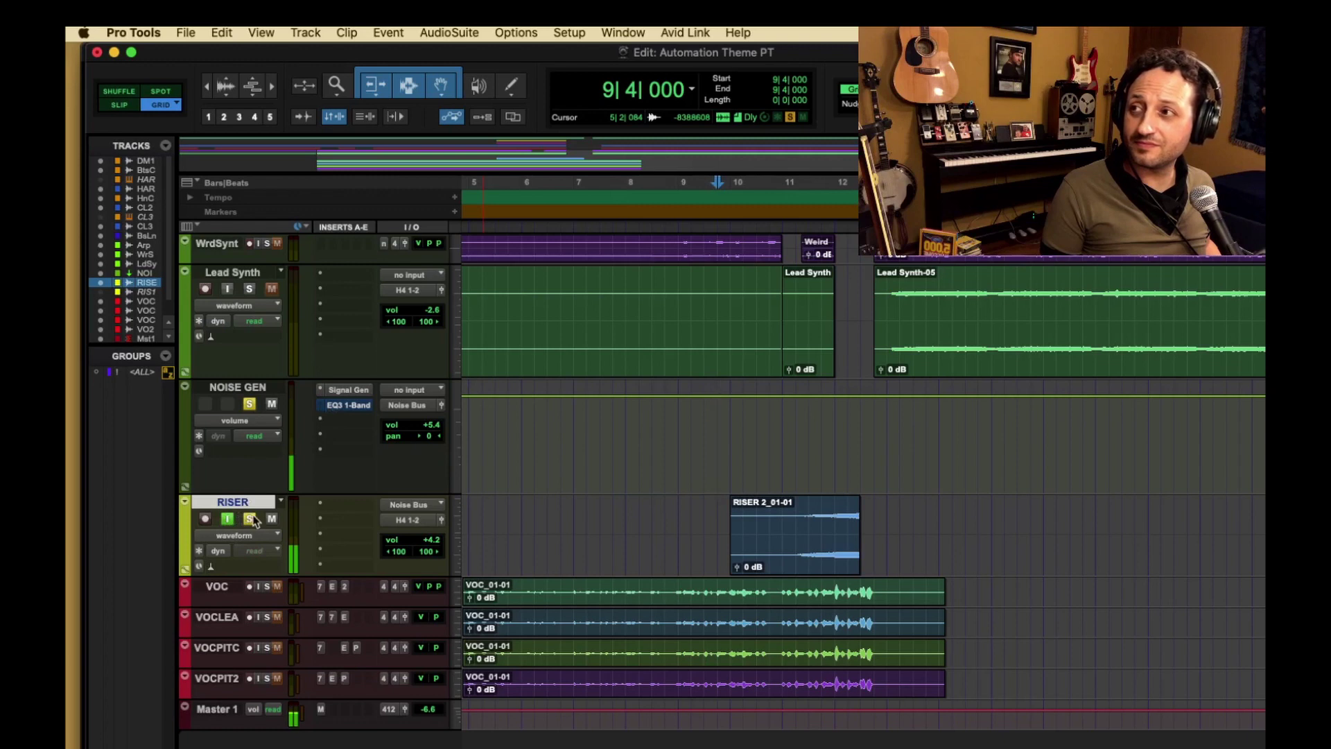
key(space)
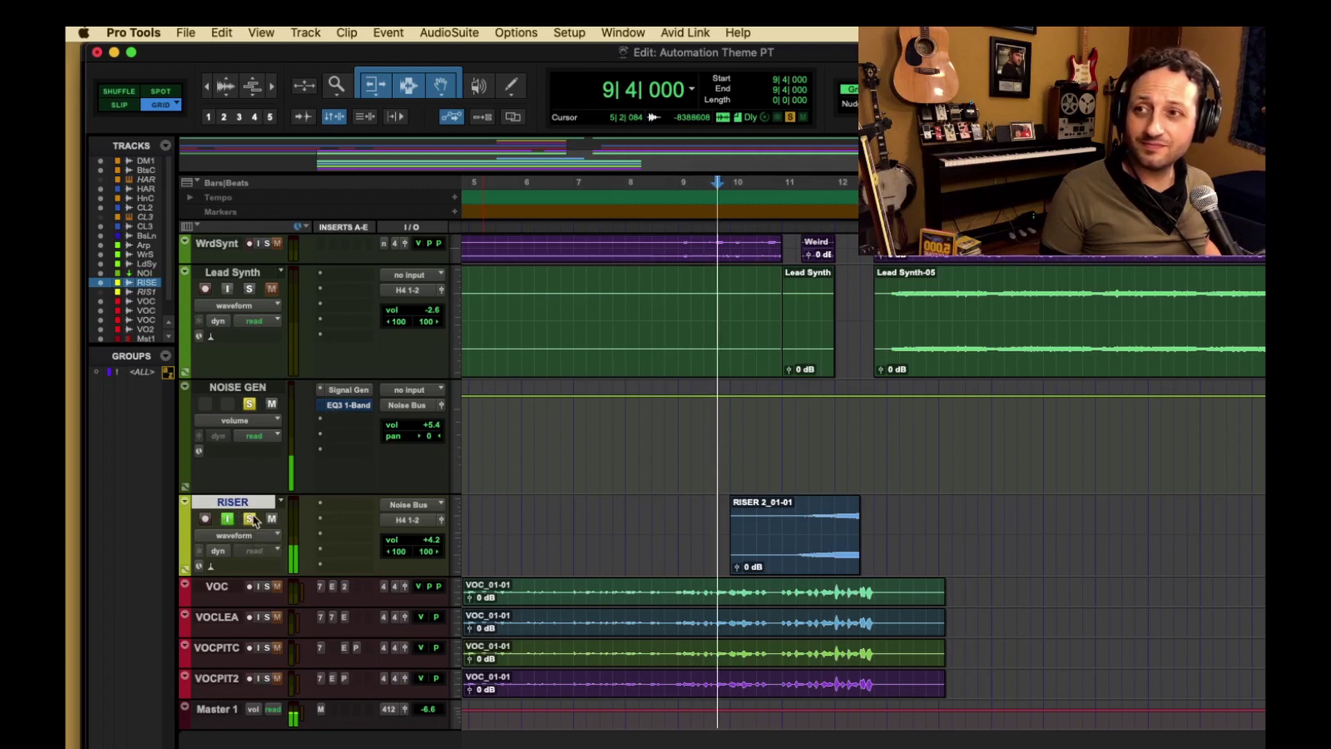
key(space)
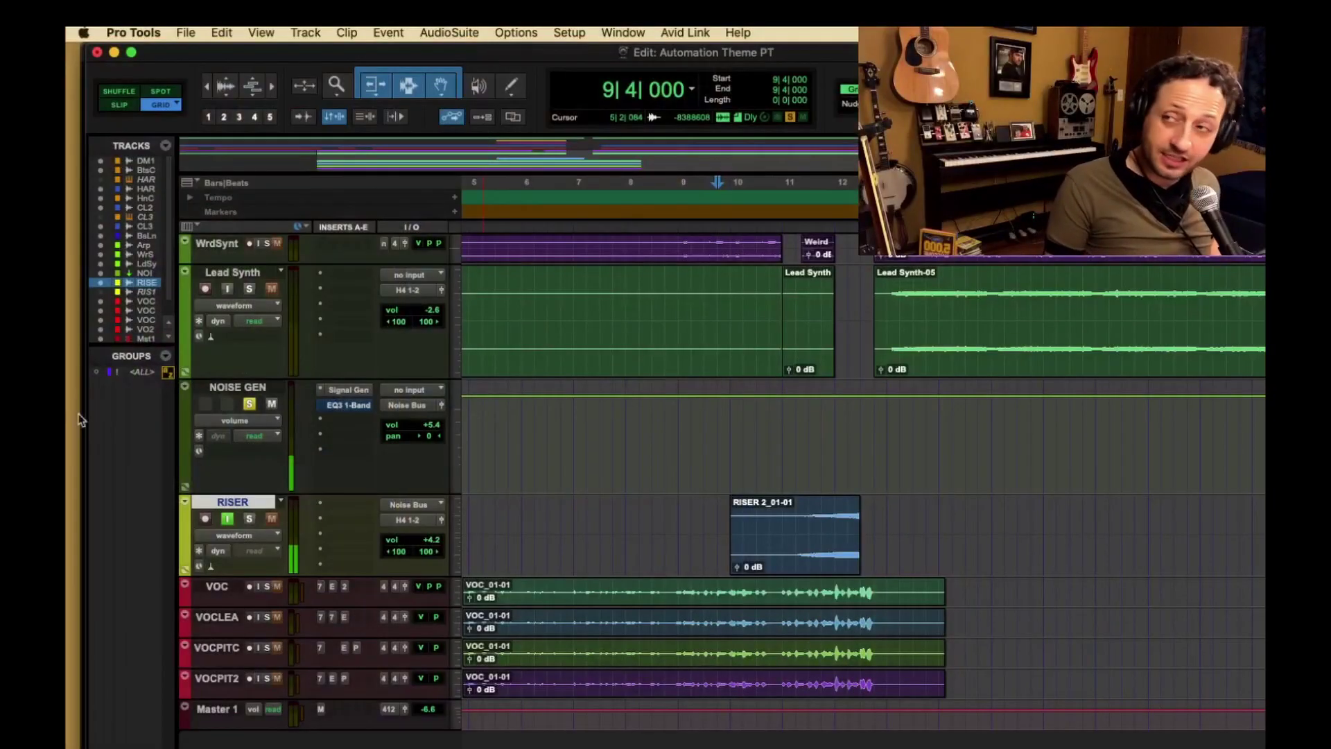
Open the EQ3 1-Band on NOISE GEN and sweep its low-pass frequency down to 23.4 Hz.
click(348, 405)
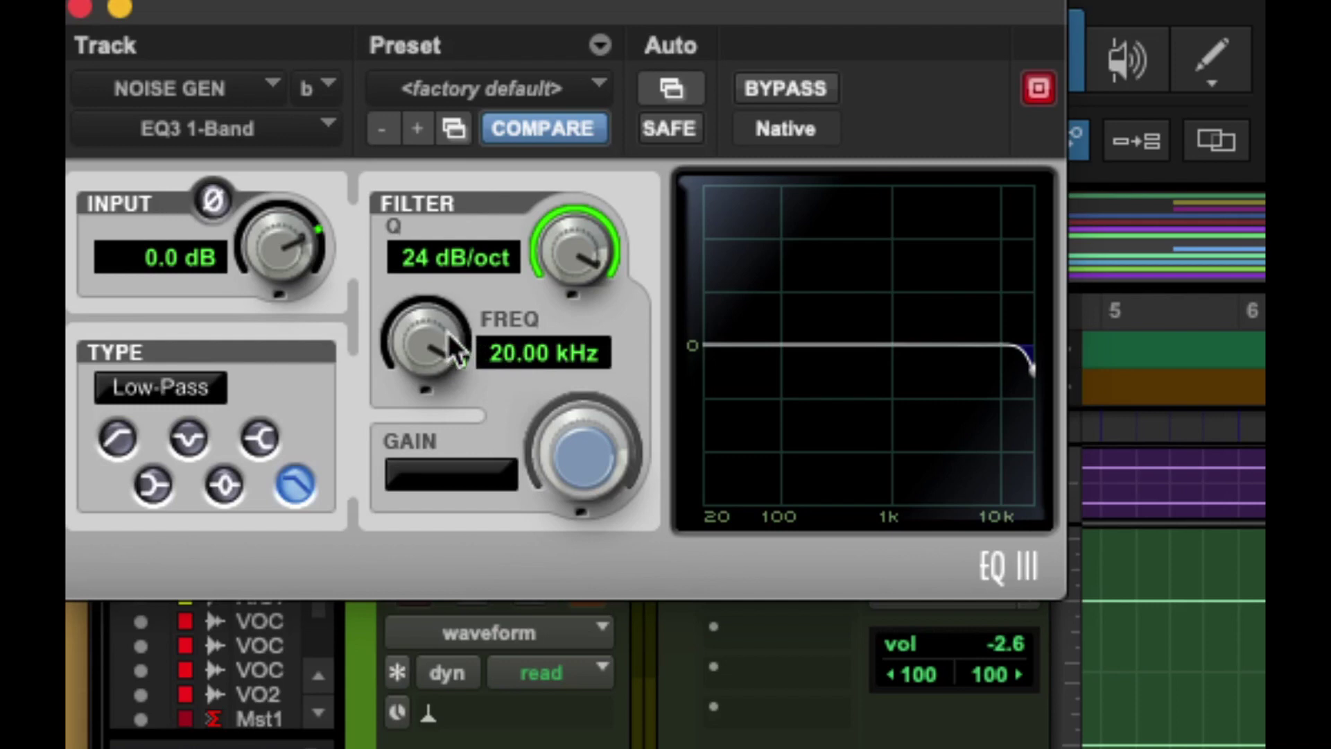
drag(449, 331, 544, 239)
drag(423, 326, 257, 740)
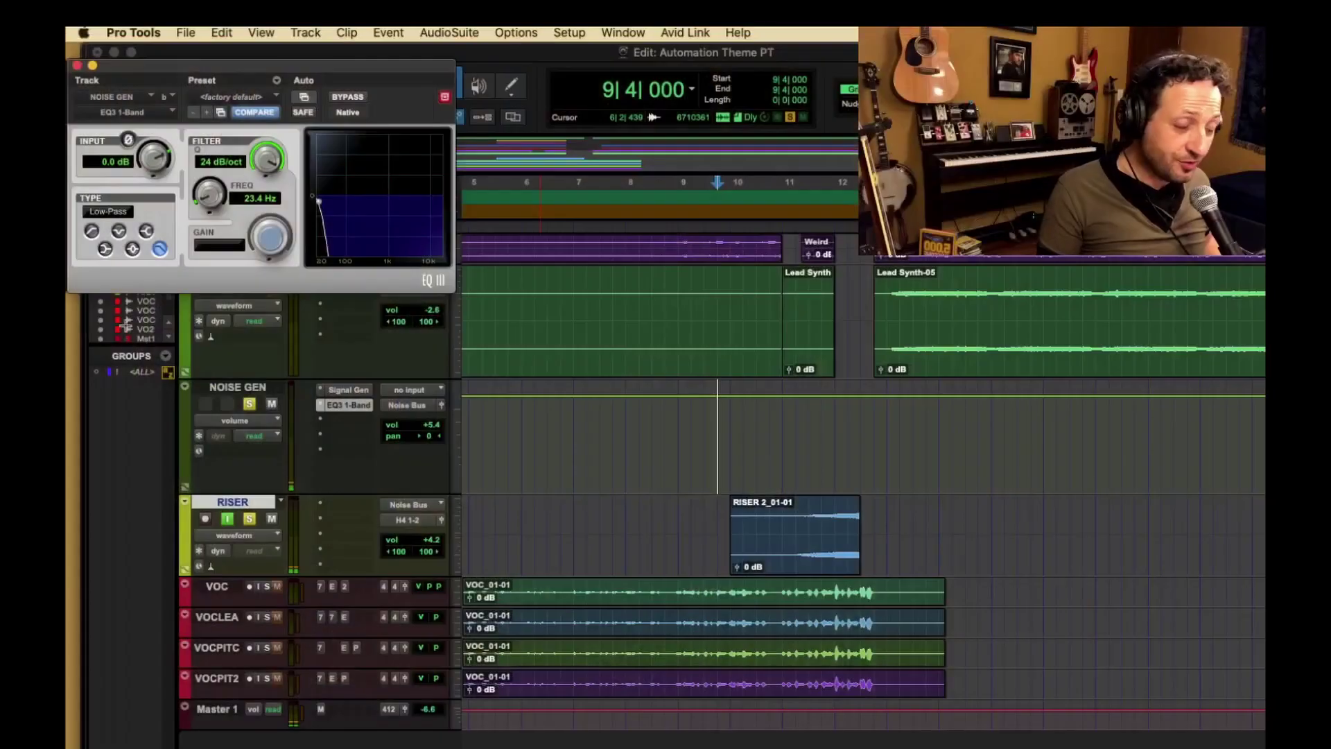
Record the noise onto the RISER track from 9|4|000 while sweeping the low-pass frequency up to 20 kHz, ending with the track disarmed.
key(super+space)
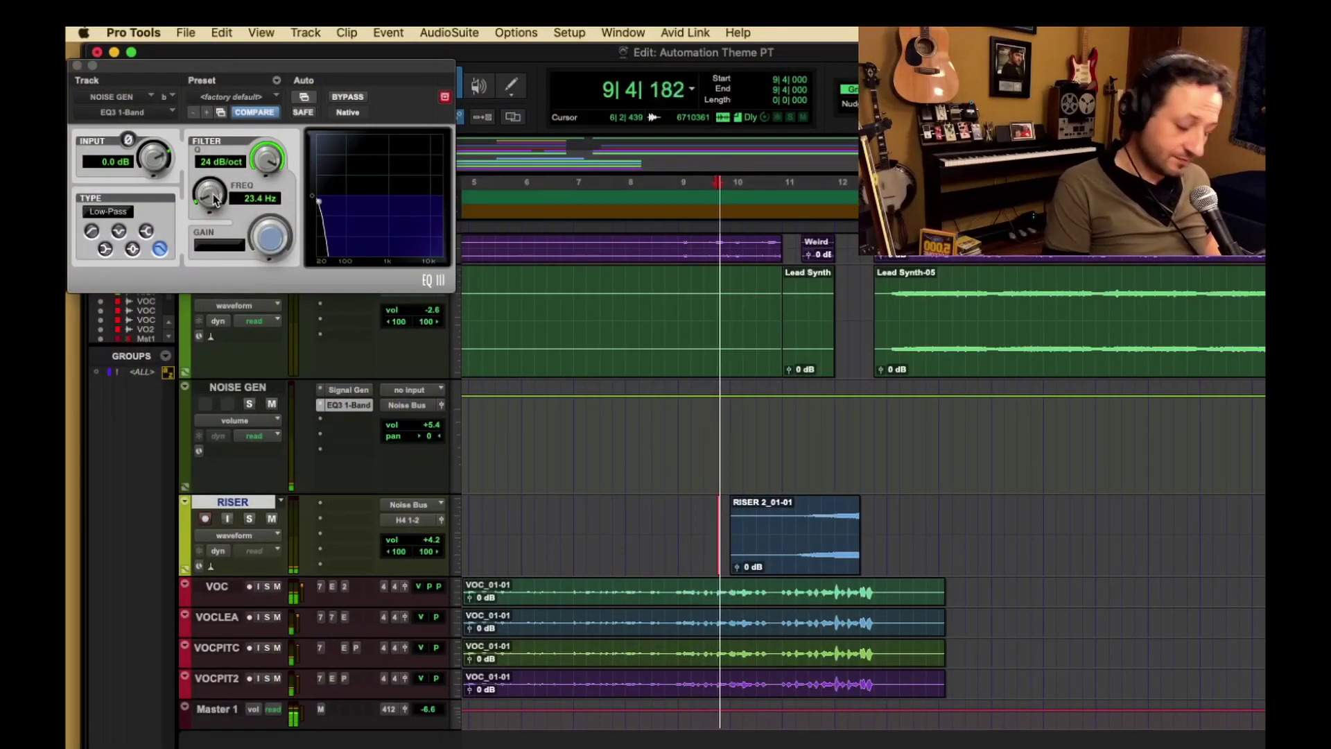
drag(211, 200, 310, 87)
key(space)
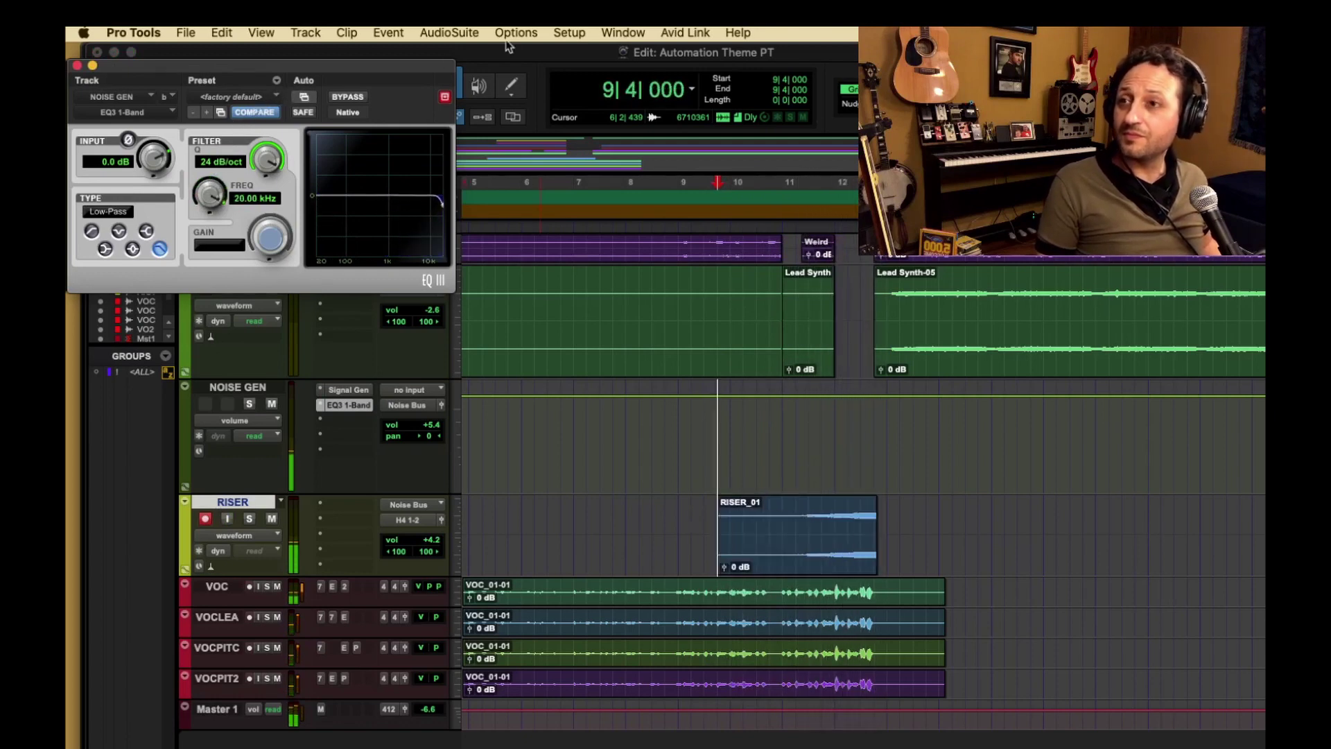
key(space)
key(space)
click(206, 518)
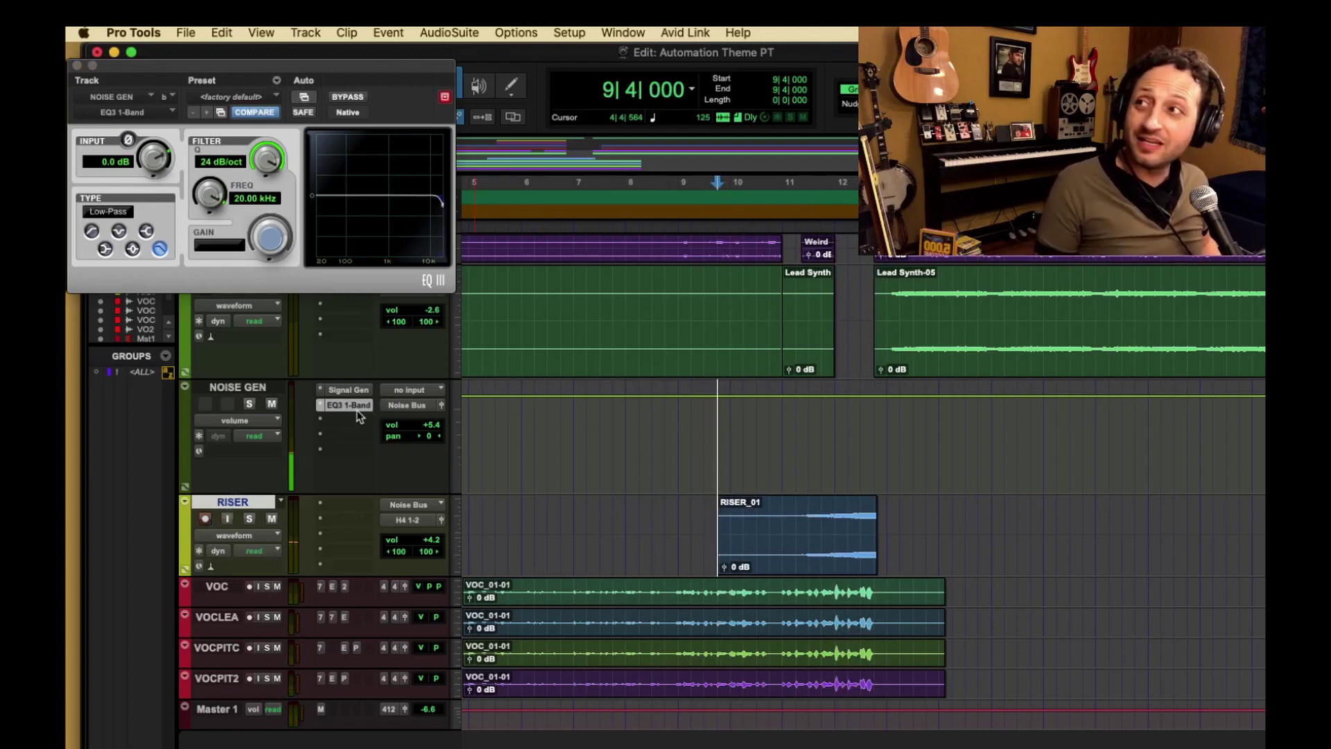
Solo the RISER track and play back its new recording from 9|4|000.
click(251, 519)
key(space)
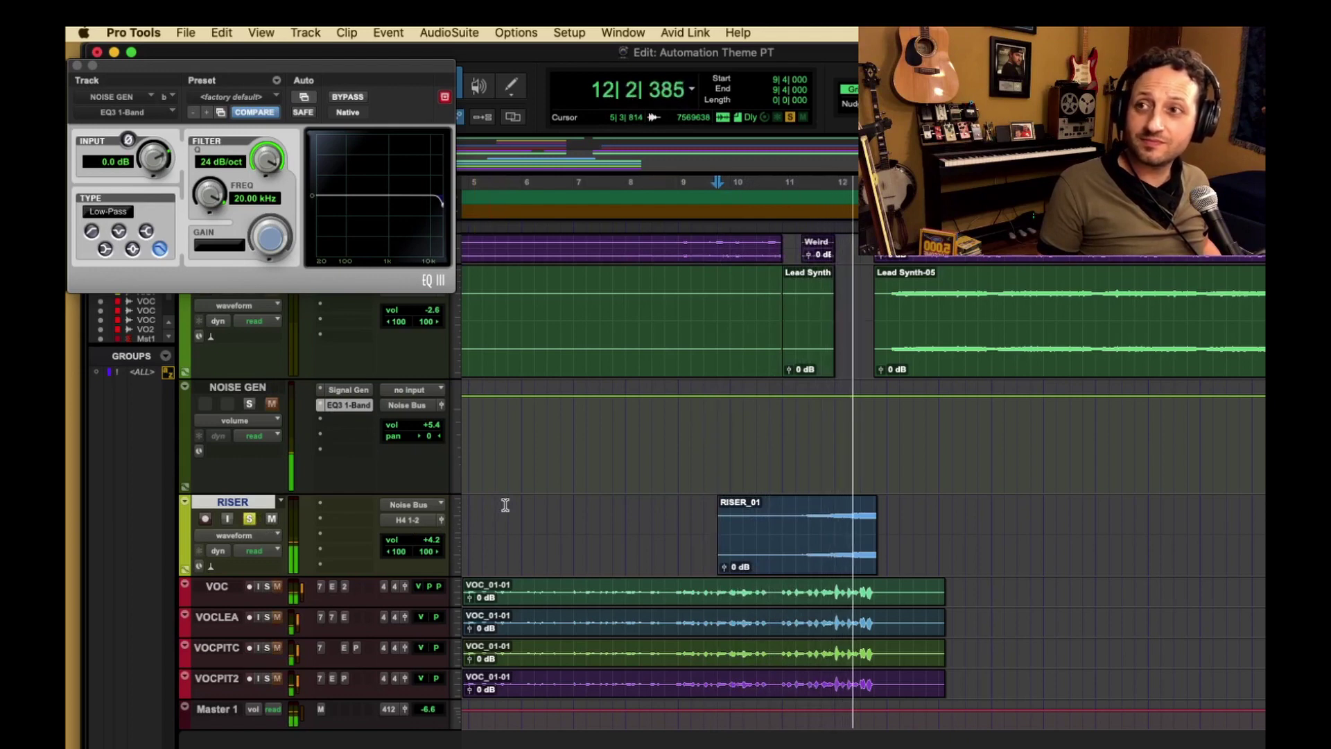
key(space)
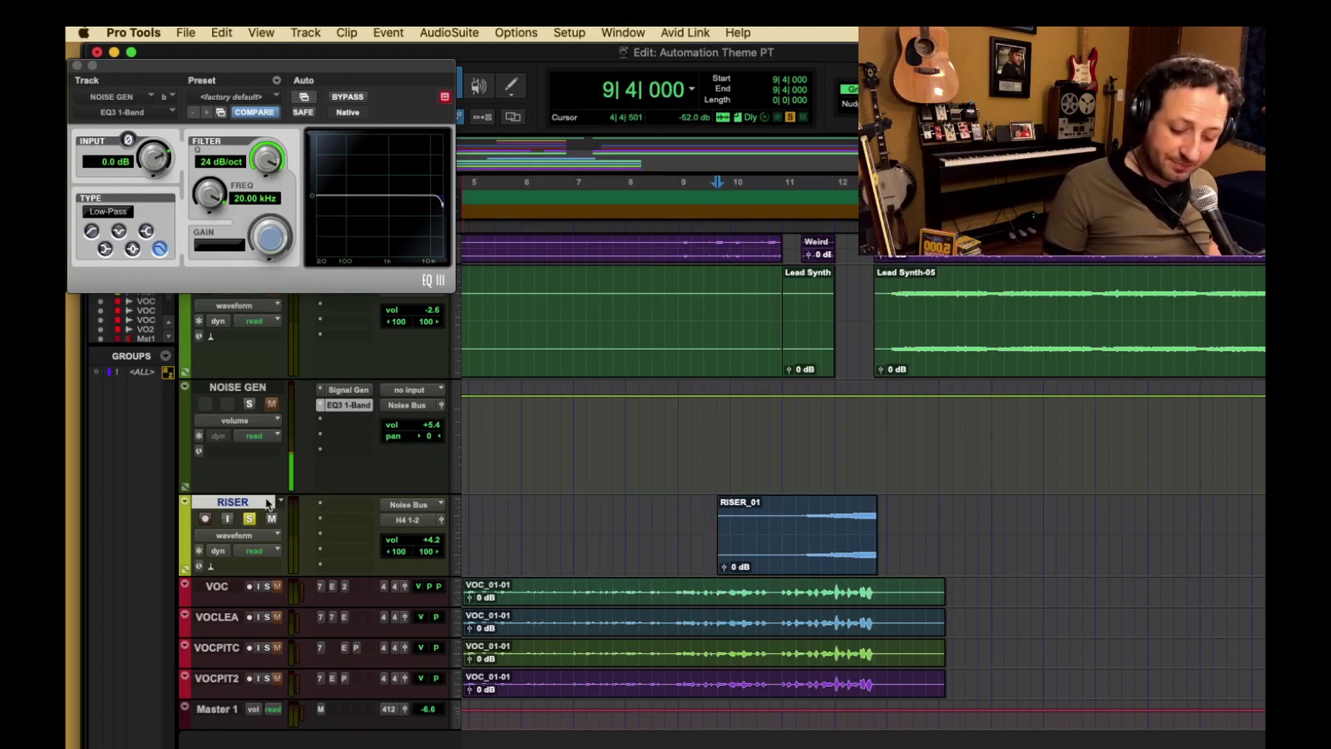
Duplicate the RISER track as an empty track without its recorded clip.
key(alt+shift+d)
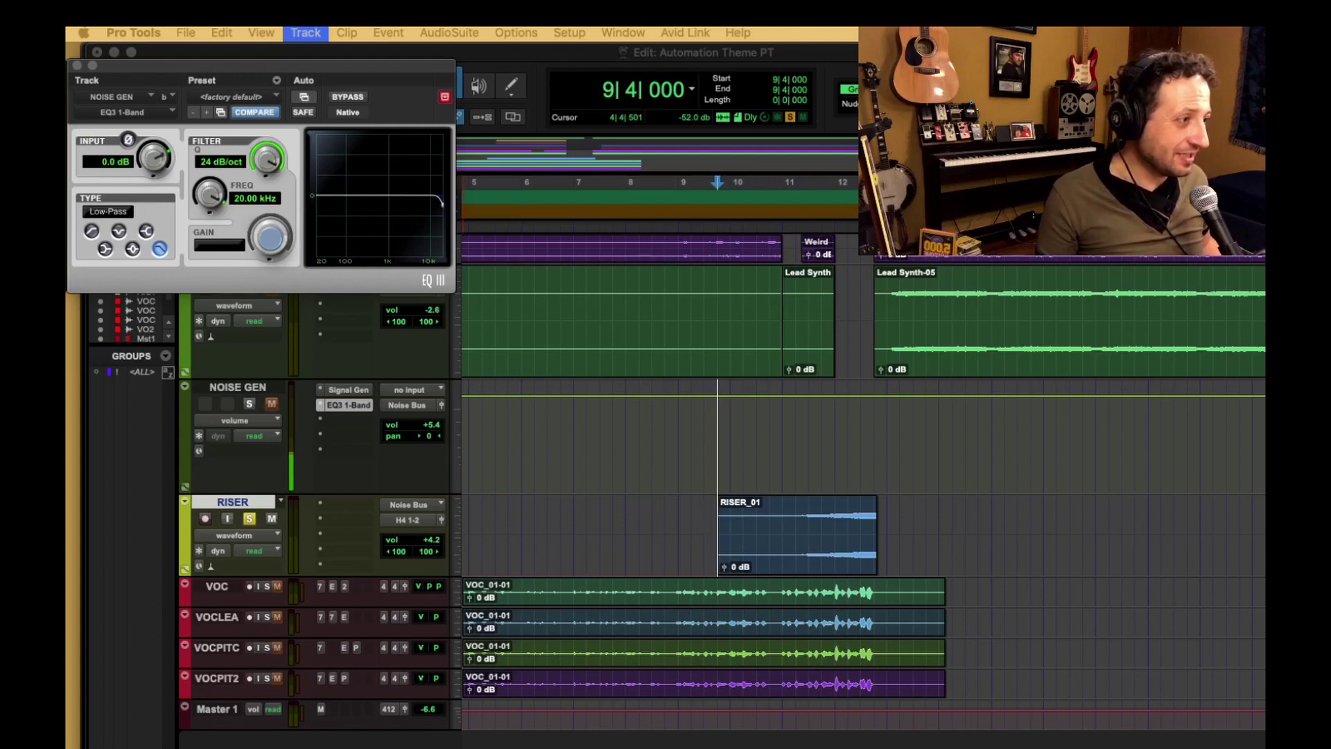
key(Return)
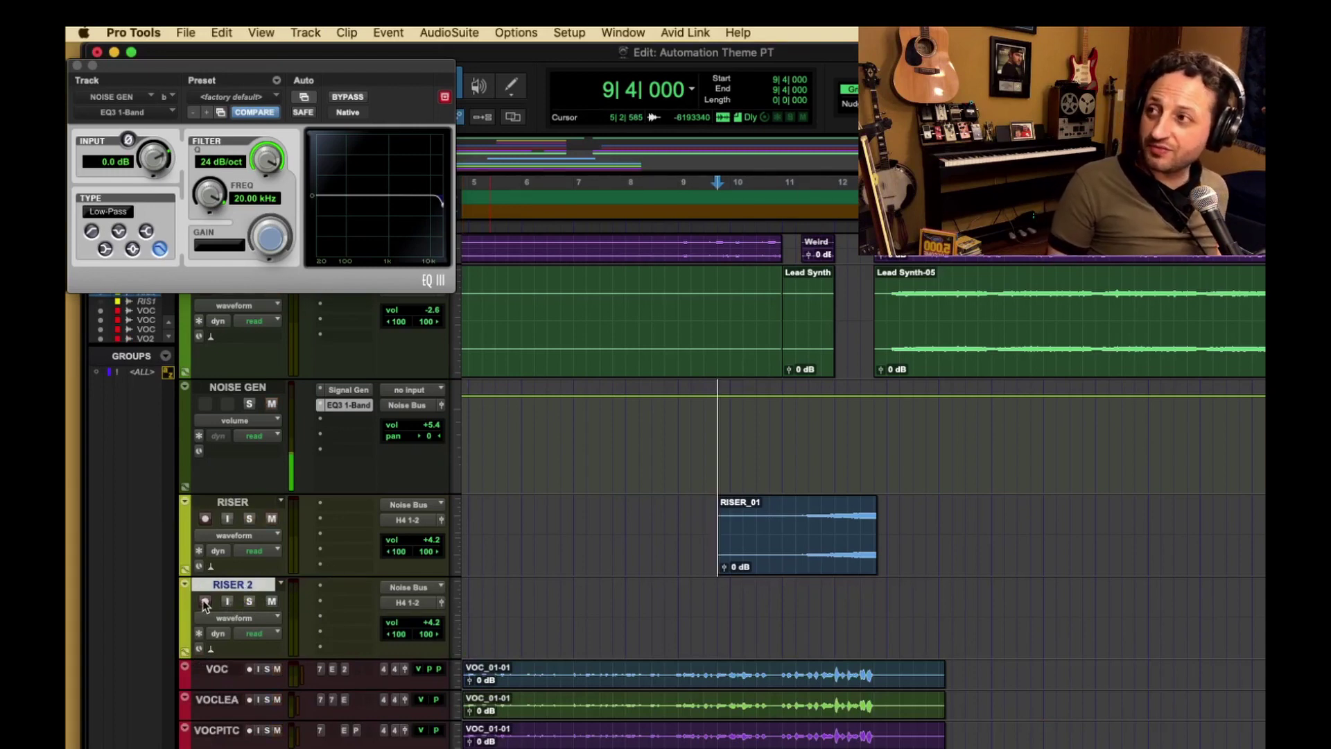
Record-arm the duplicated riser track and lower the NOISE GEN EQ's low-pass frequency to 20 Hz.
click(205, 601)
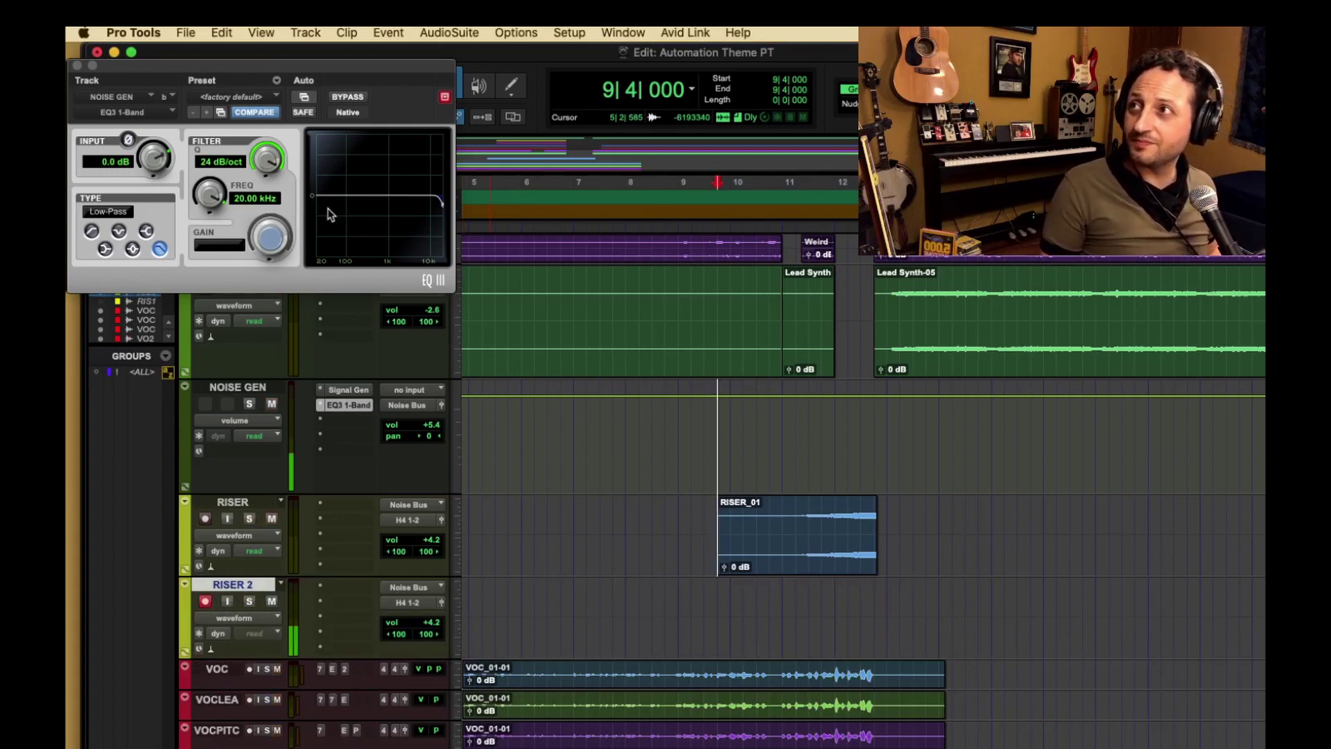
drag(210, 195, 91, 619)
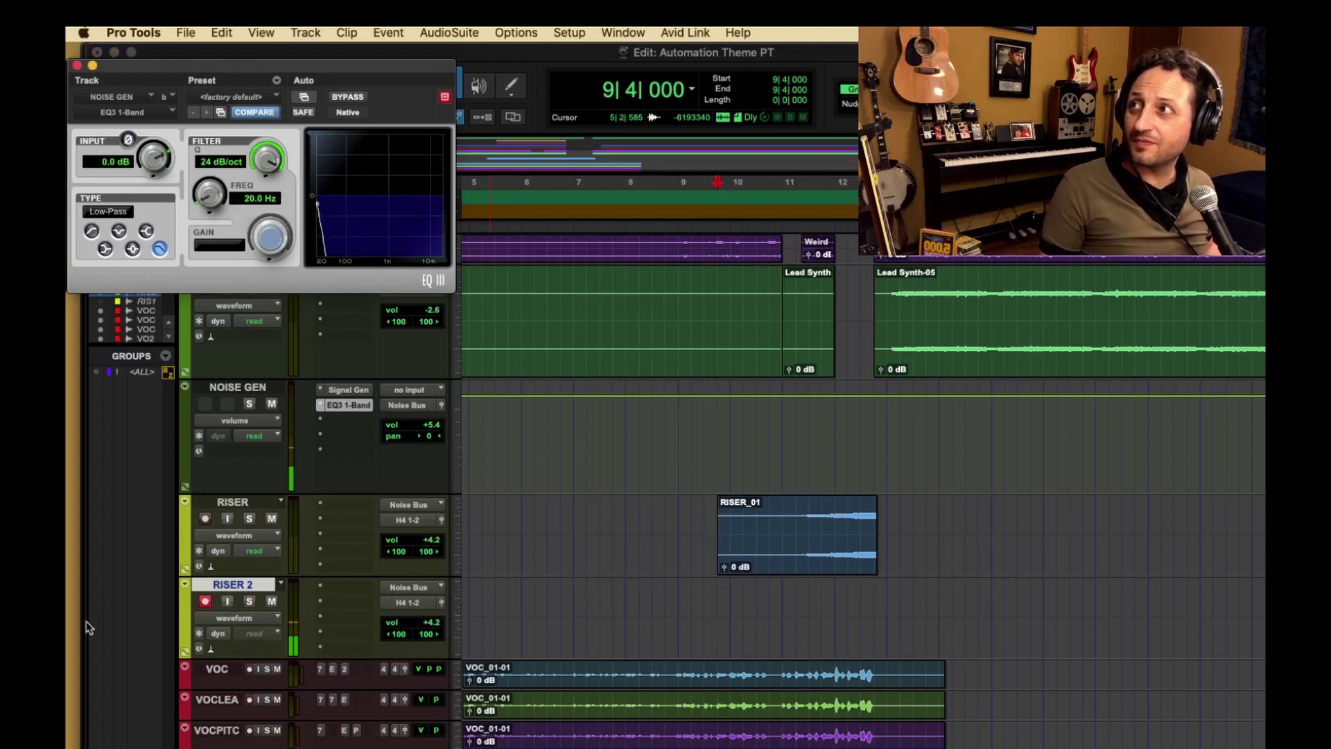
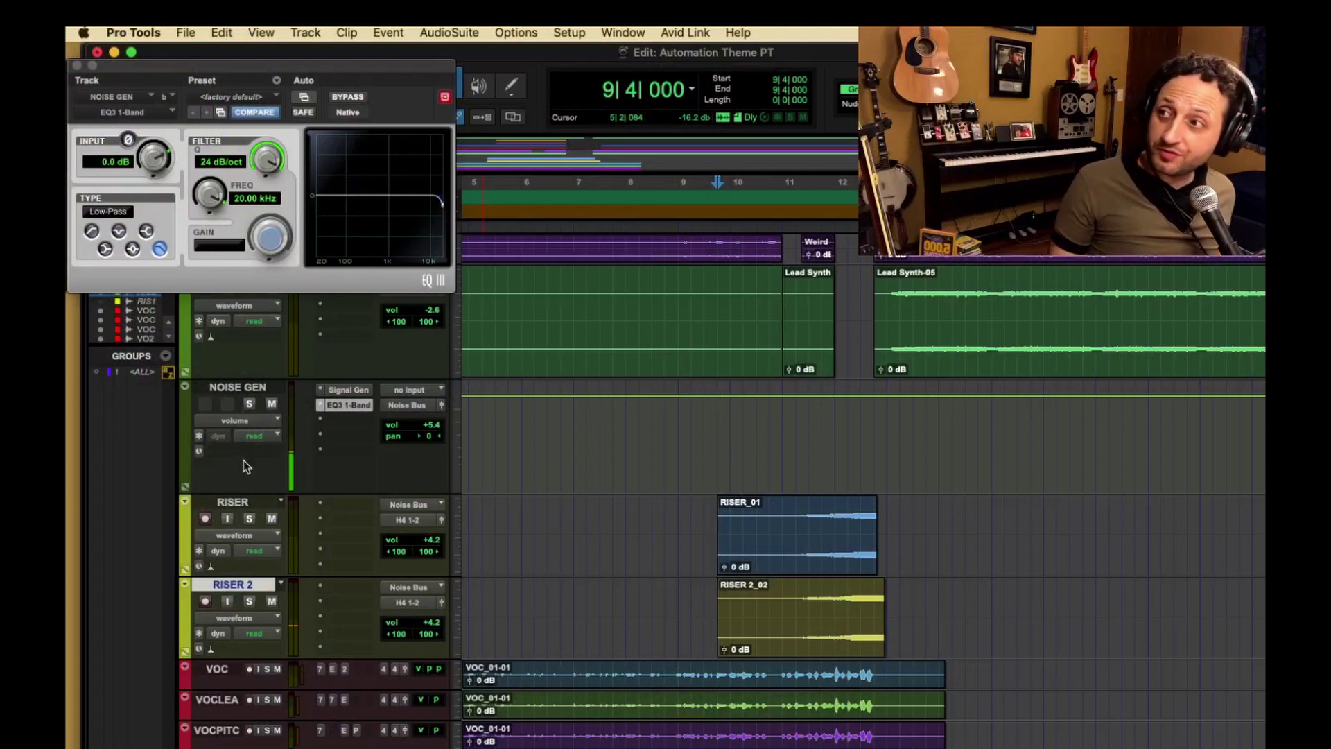
Select both RISER tracks and enlarge their track heights.
click(235, 502)
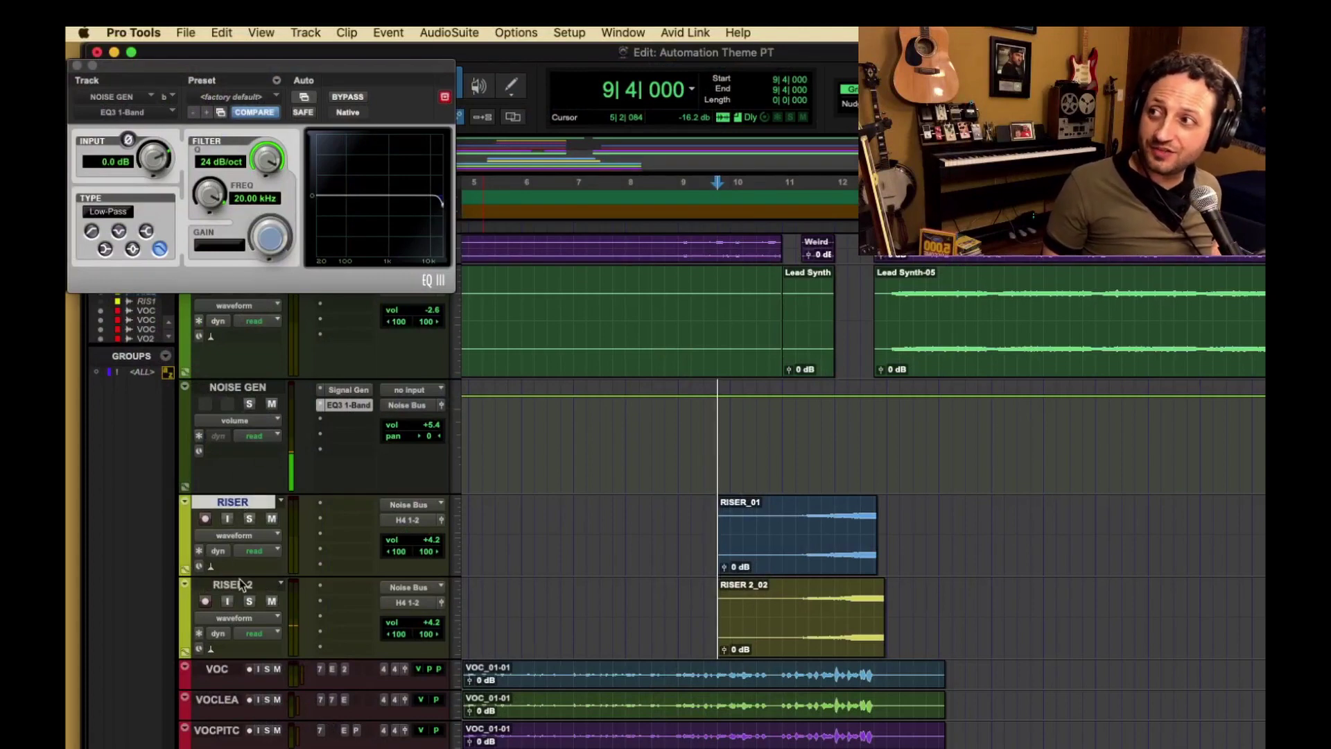
drag(252, 659, 252, 747)
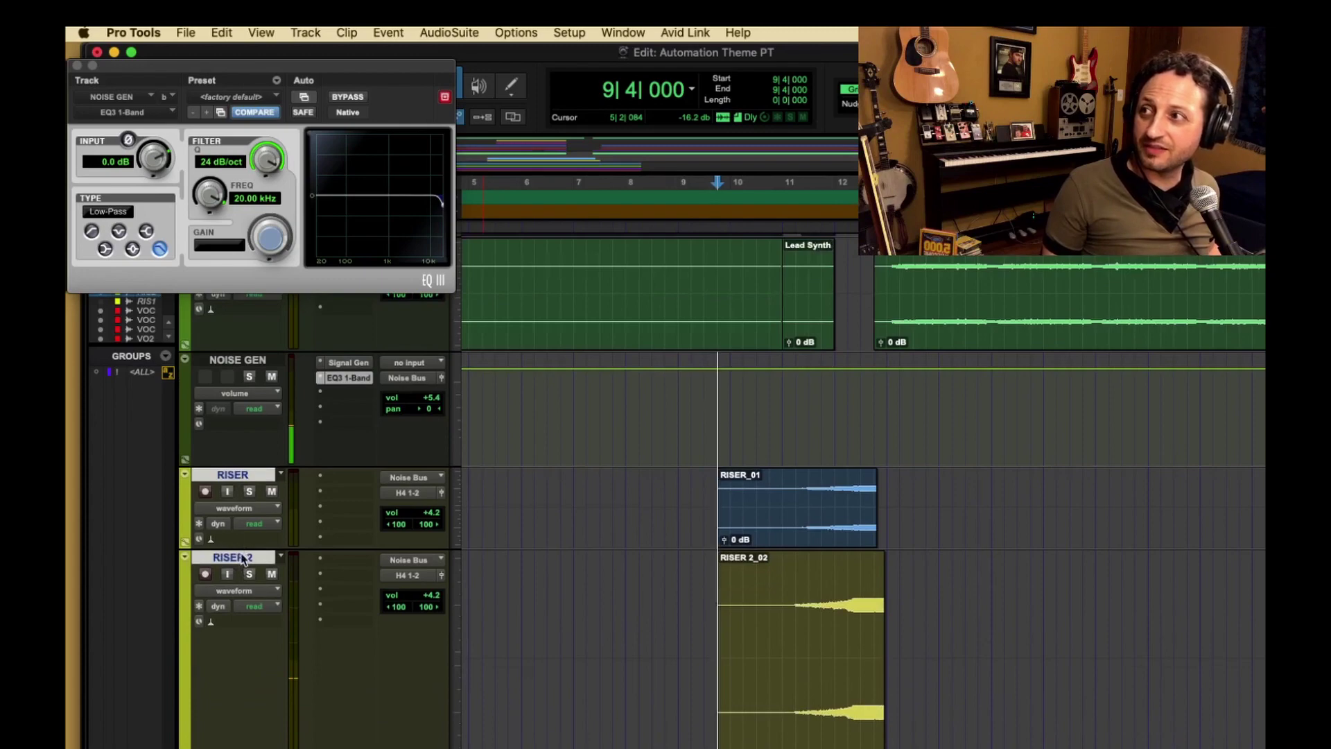
drag(246, 555, 248, 690)
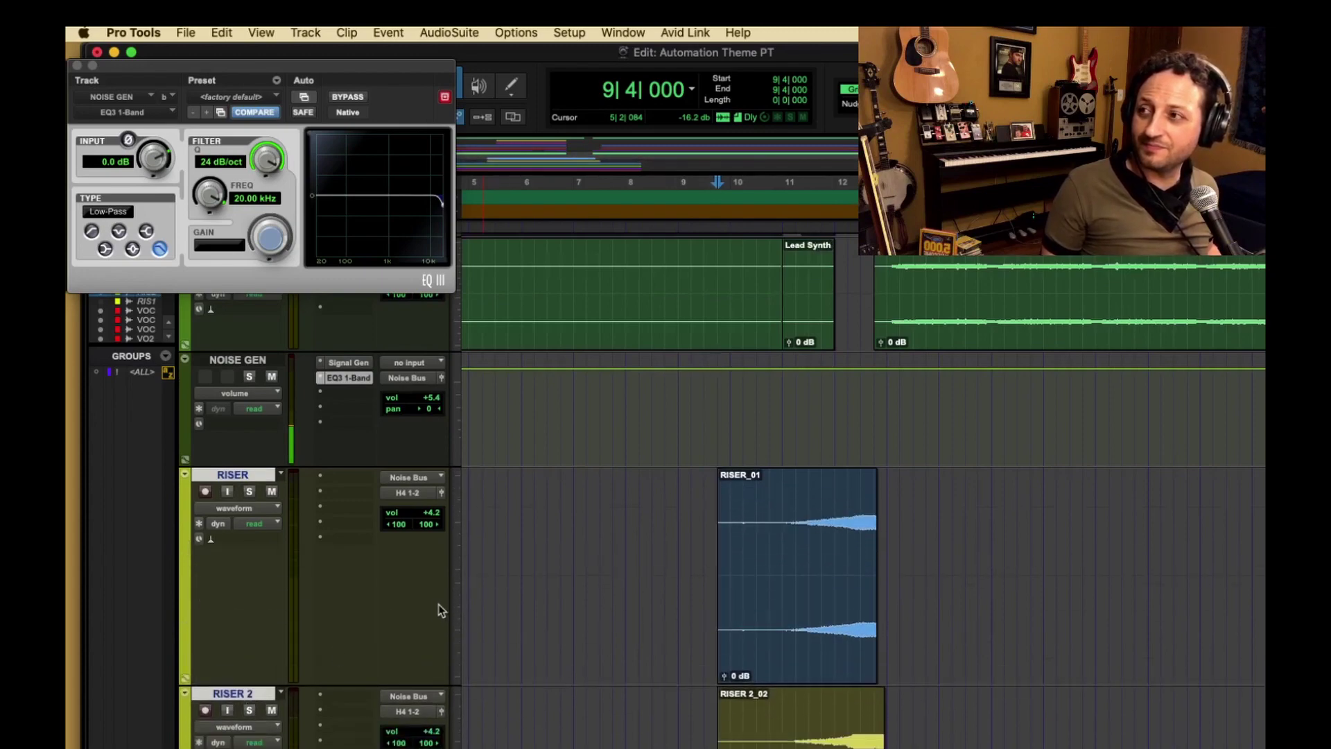
Pan both channels of RISER hard left and both channels of RISER 2 hard right at 100.
scroll(438, 607, up, 3)
scroll(449, 603, down, 9)
scroll(445, 610, up, 6)
scroll(447, 608, down, 2)
drag(431, 525, 195, 517)
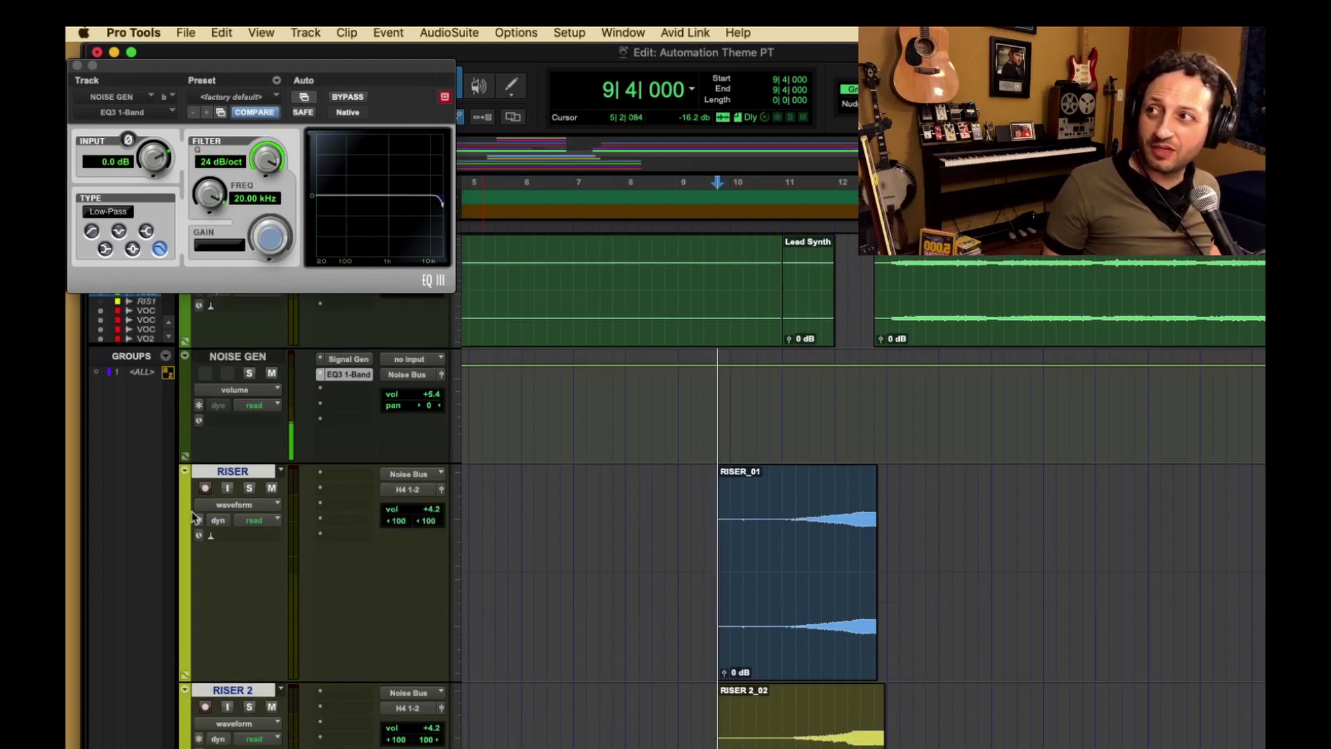
drag(414, 736, 847, 675)
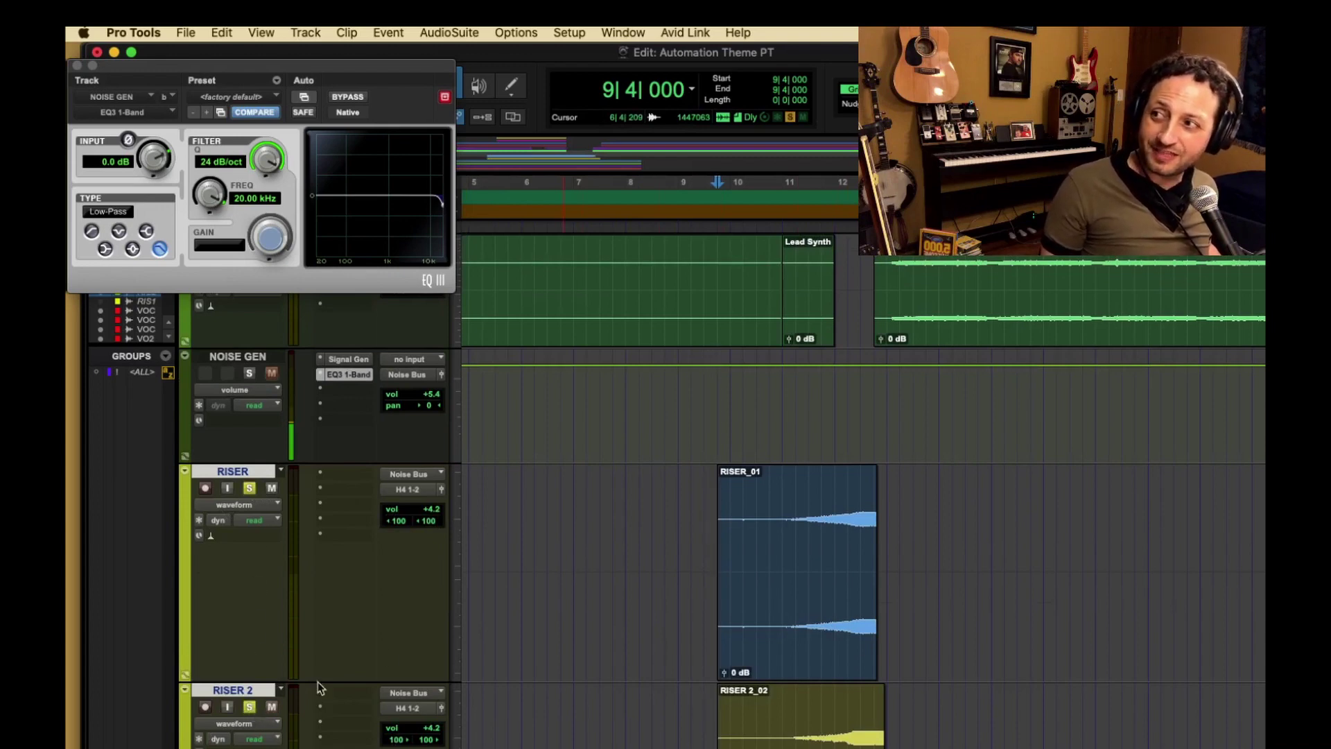
Play back both panned riser tracks soloed together from 9|4|000.
key(space)
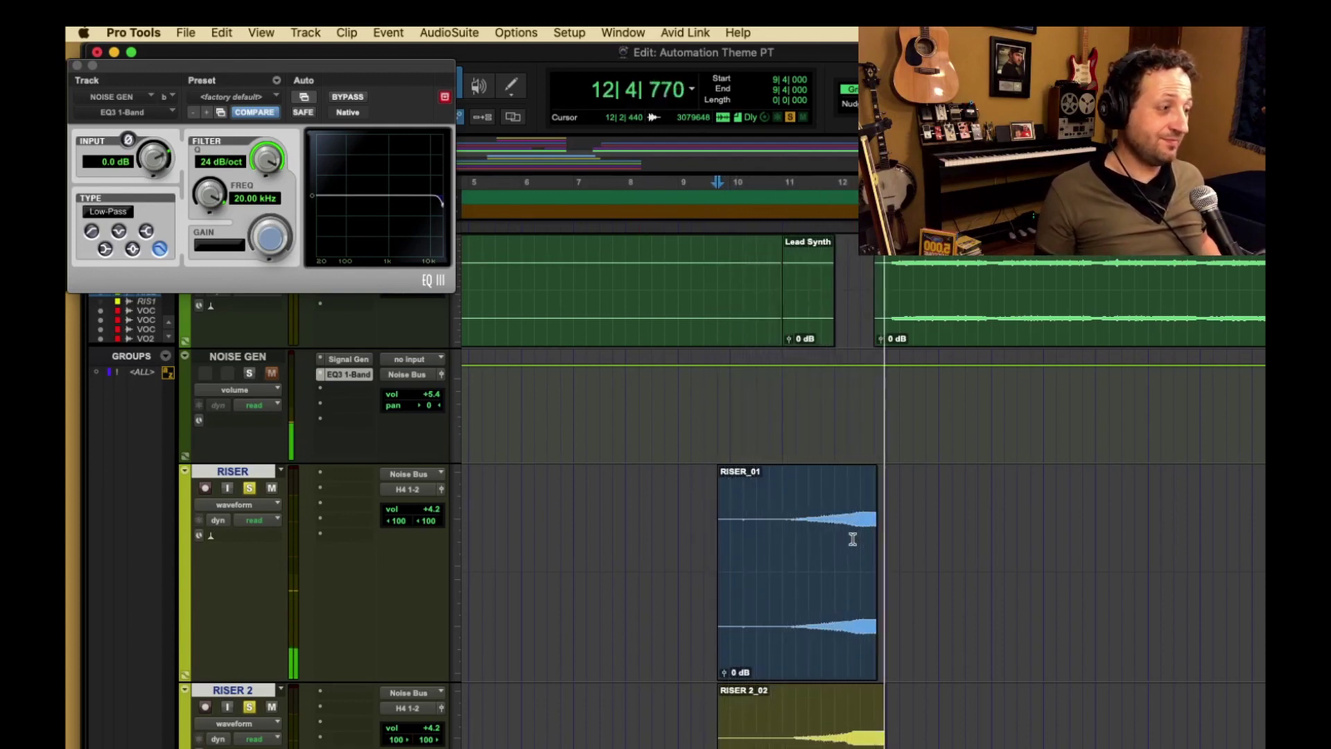
key(space)
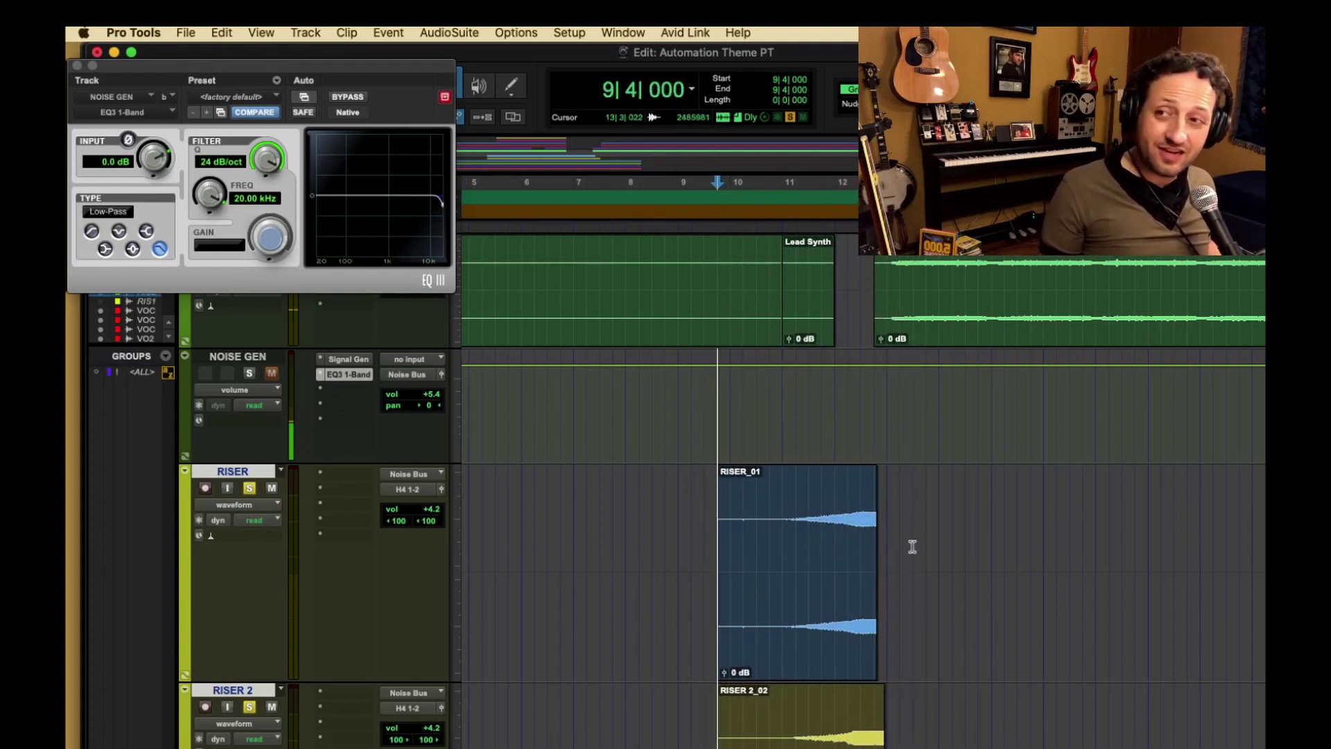
Delete the tails of both riser clips from 12|3|000 onward.
drag(917, 683, 842, 405)
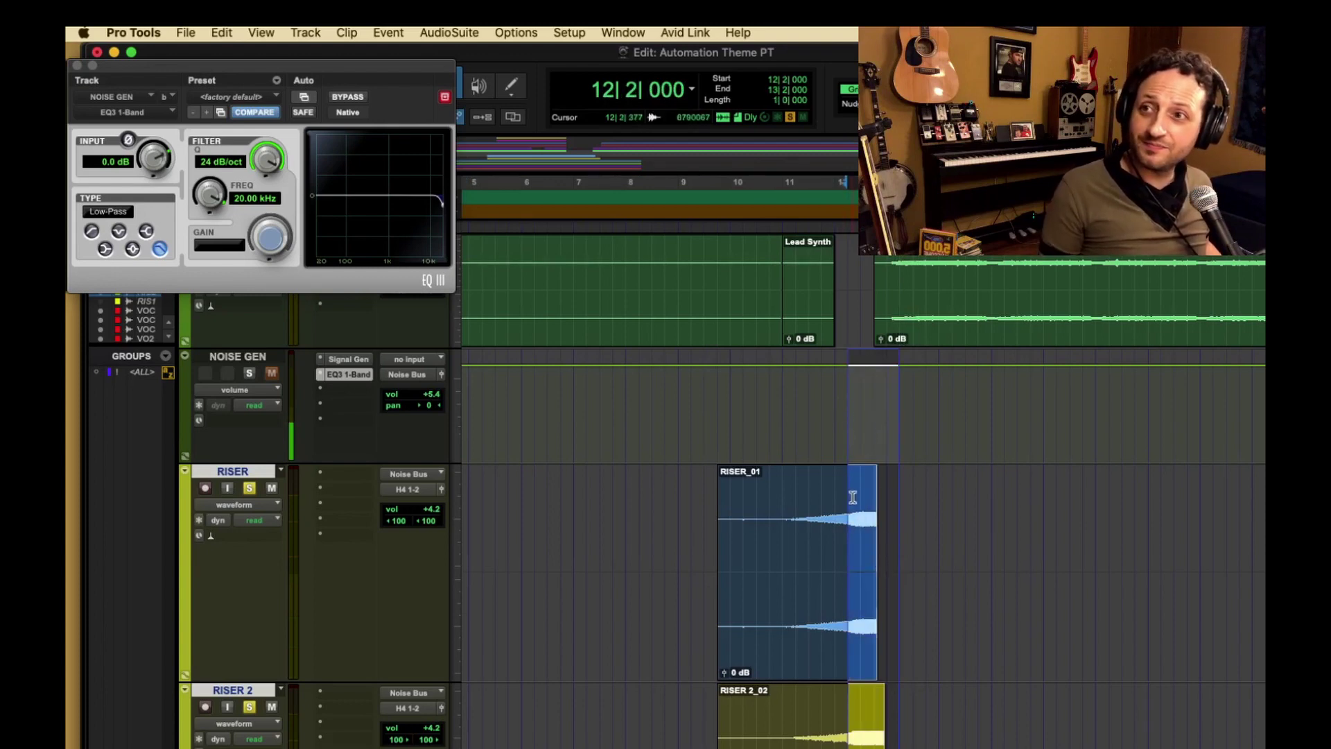
shift+click(860, 505)
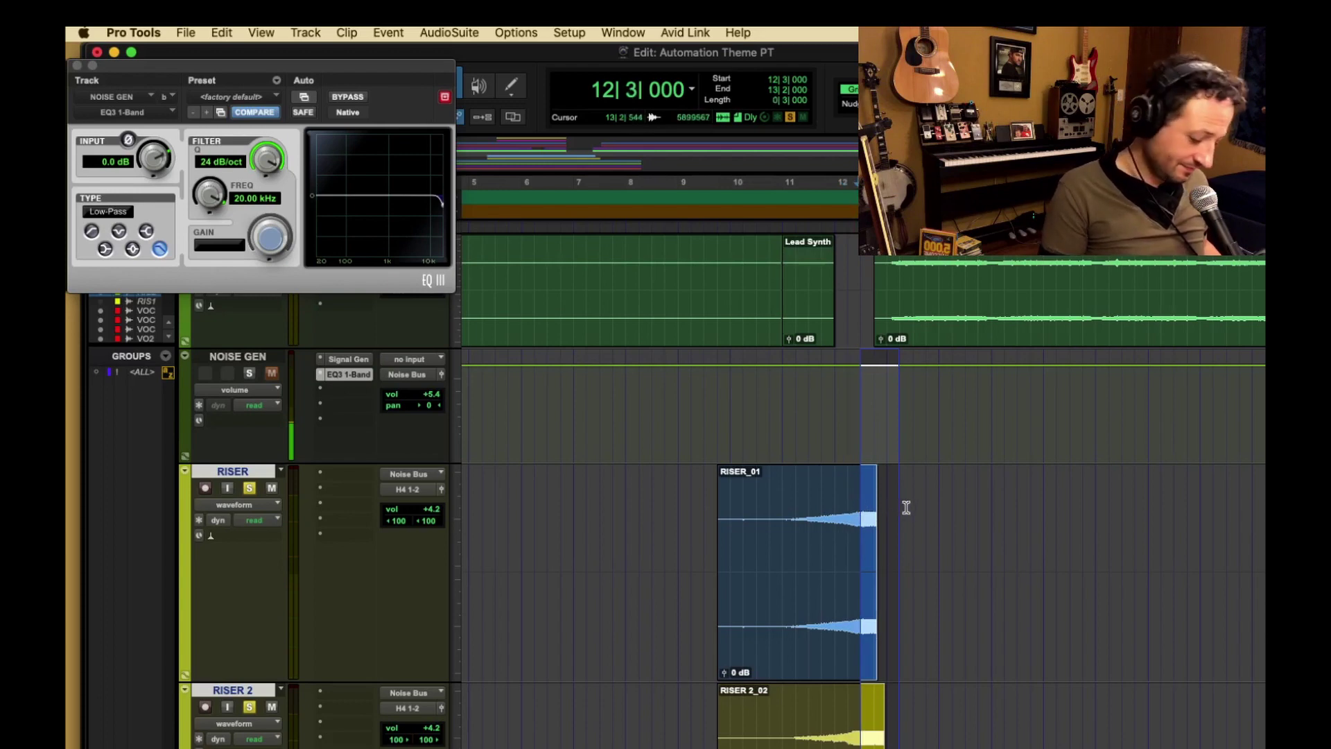
key(Delete)
Play the trimmed risers from 10|2|000, both soloed and within the full mix.
click(744, 504)
key(space)
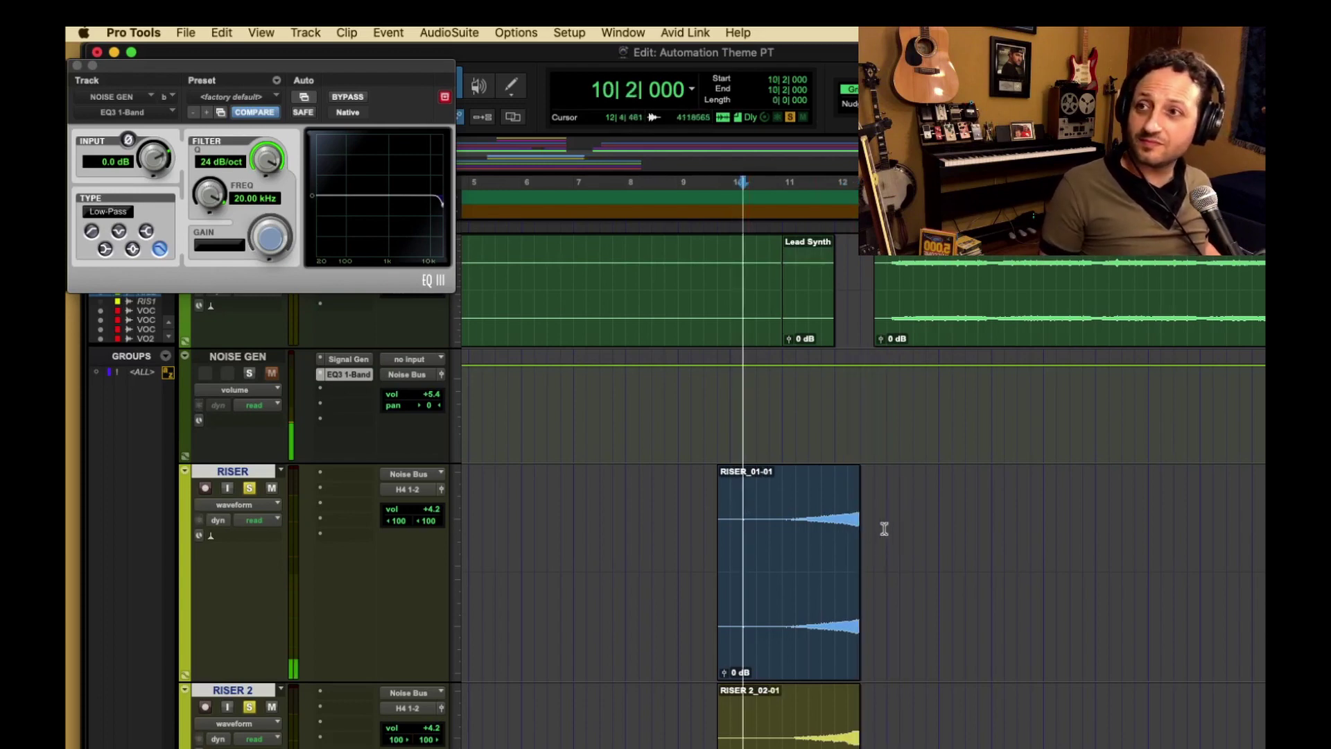
key(space)
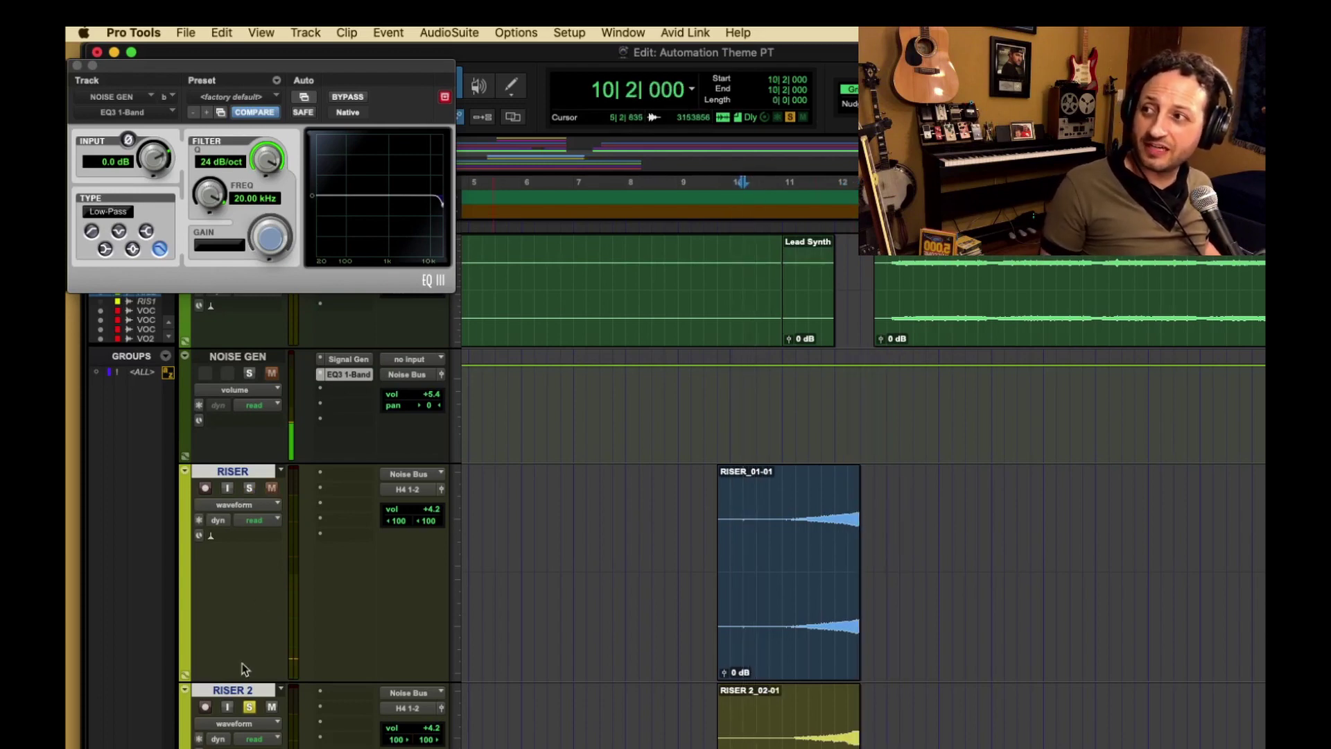
key(space)
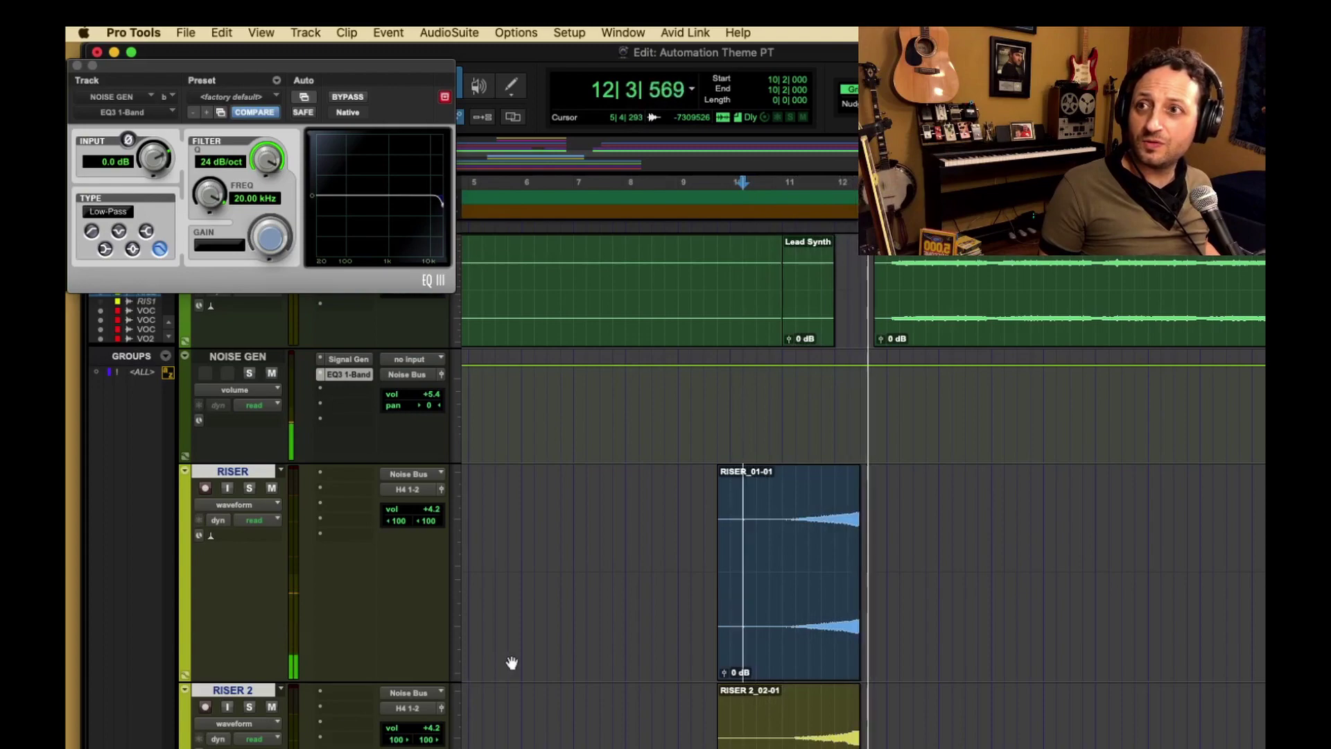
key(space)
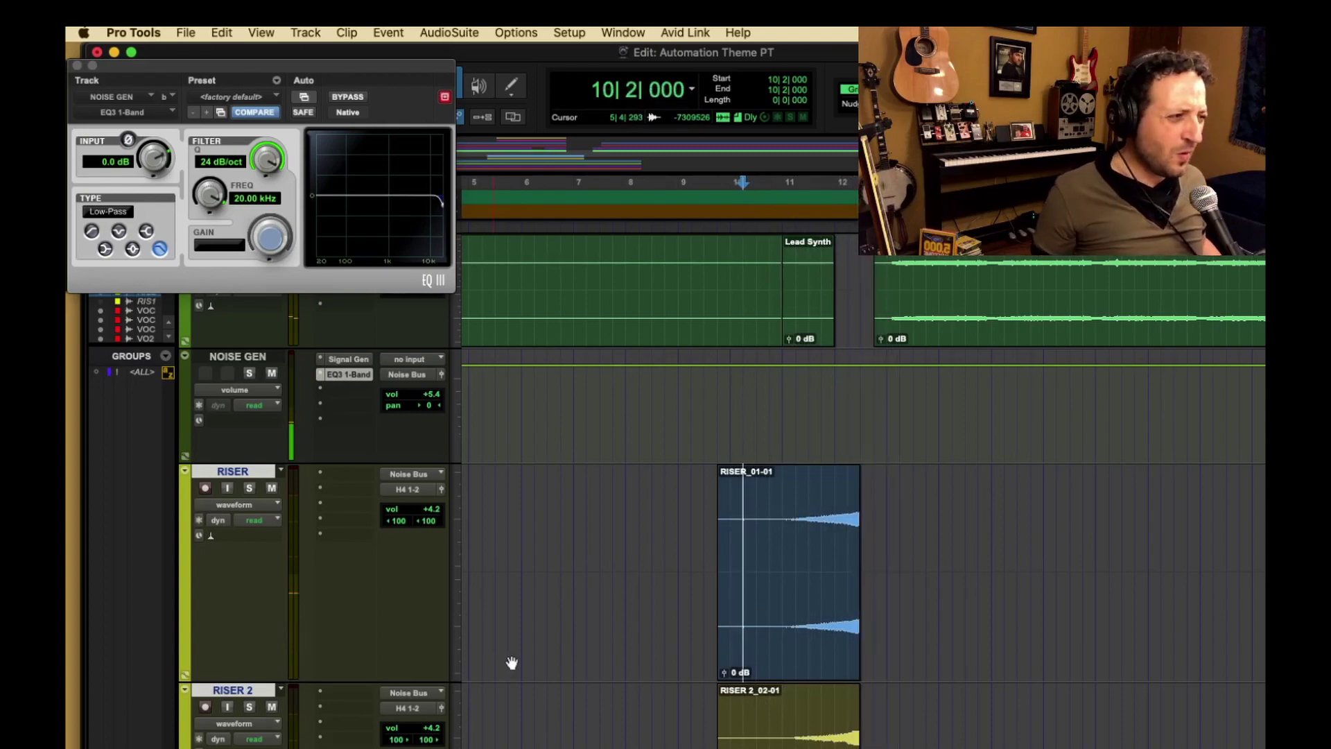